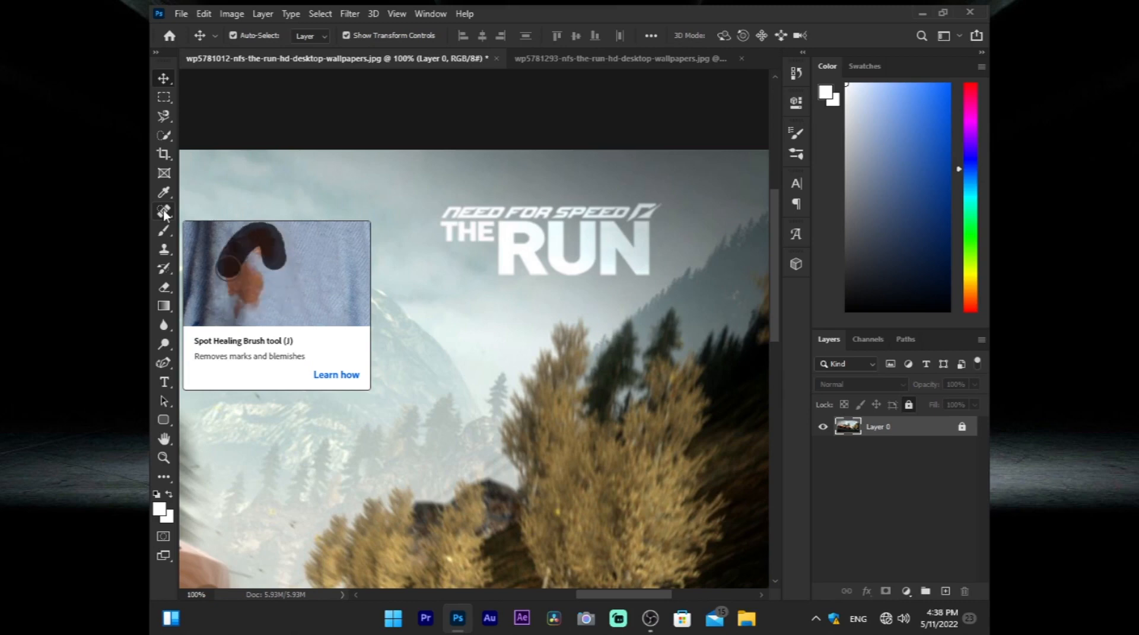
Unlock Layer 0 and set the Spot Healing Brush size to 128 px
click(165, 213)
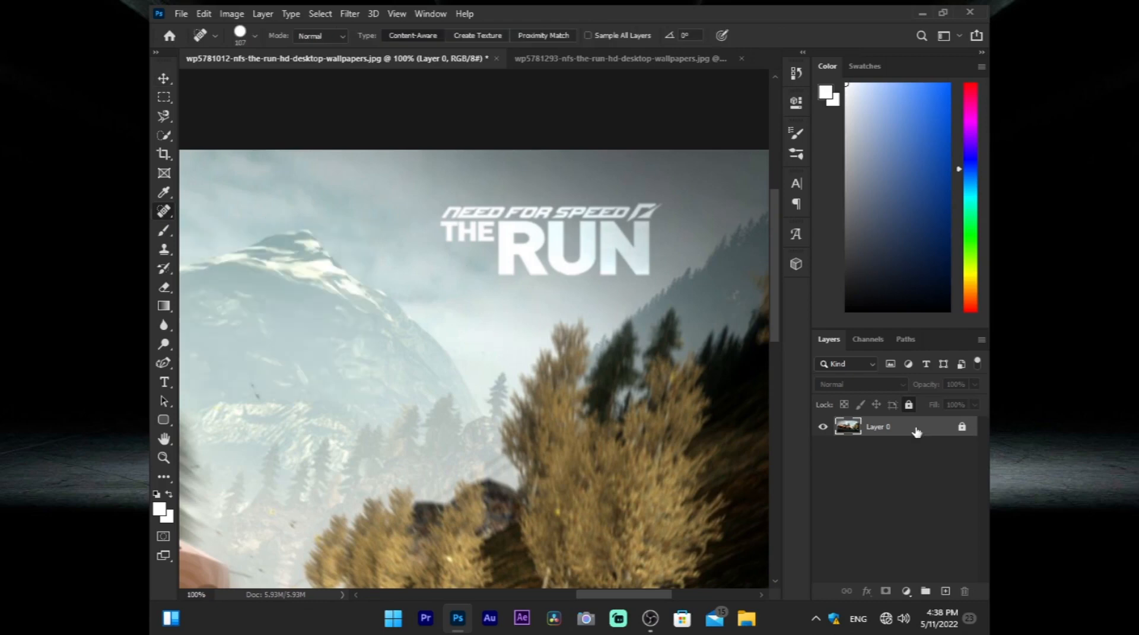
click(960, 427)
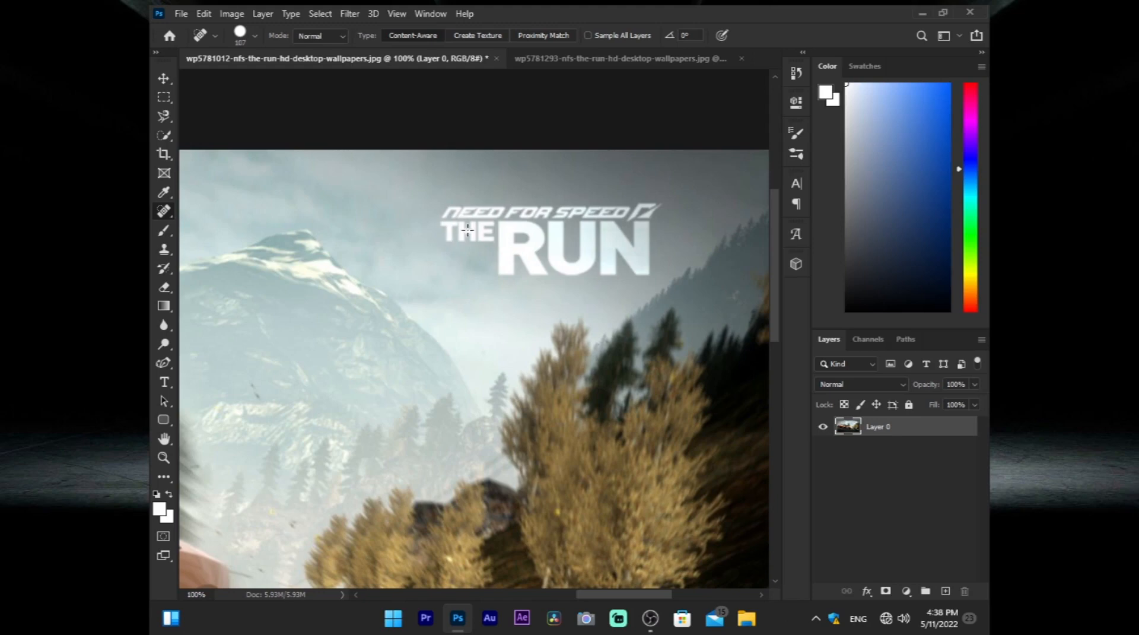
click(255, 35)
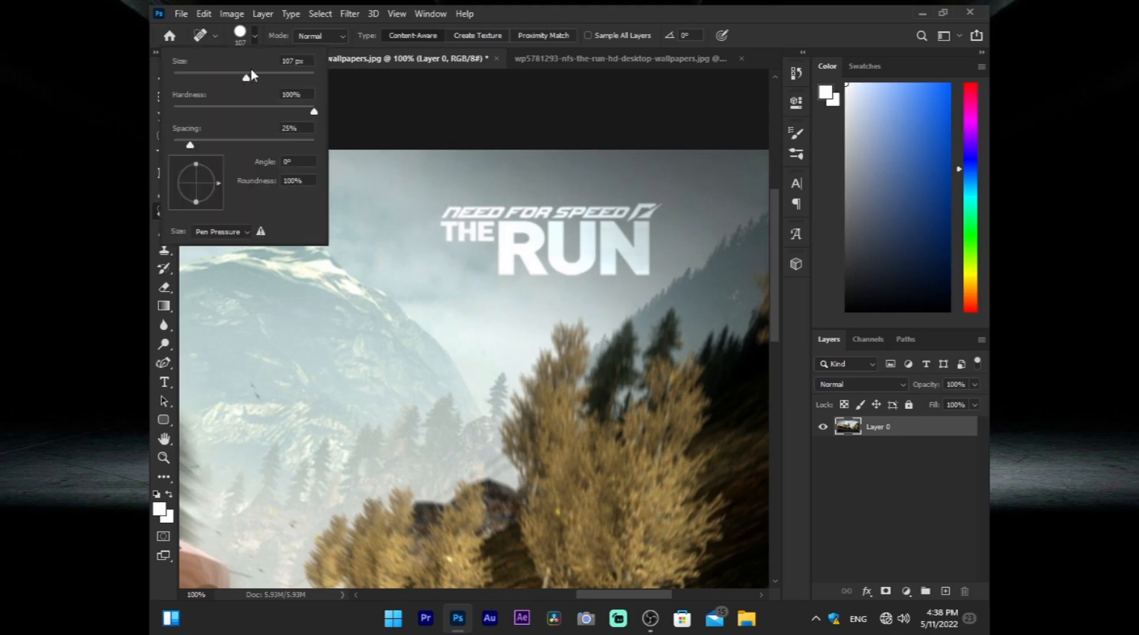
drag(251, 70, 254, 73)
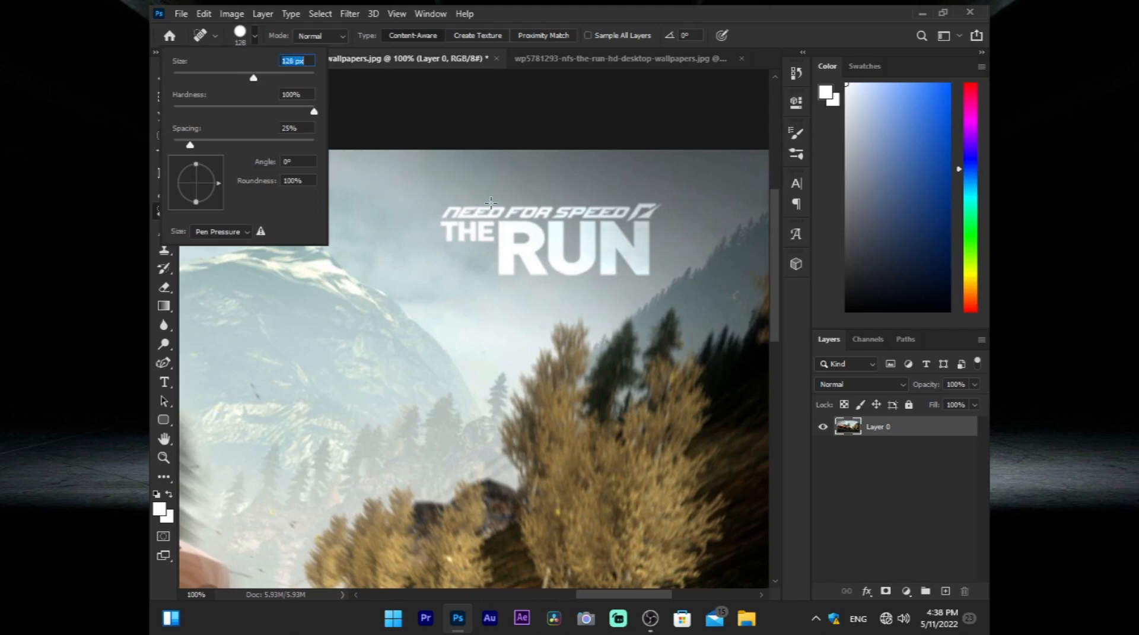
Try to heal away the Need for Speed The Run logo in the sky, and undo the attempt
click(441, 202)
mouse_move(440, 202)
mouse_down()
mouse_move(491, 238)
mouse_move(642, 230)
mouse_up()
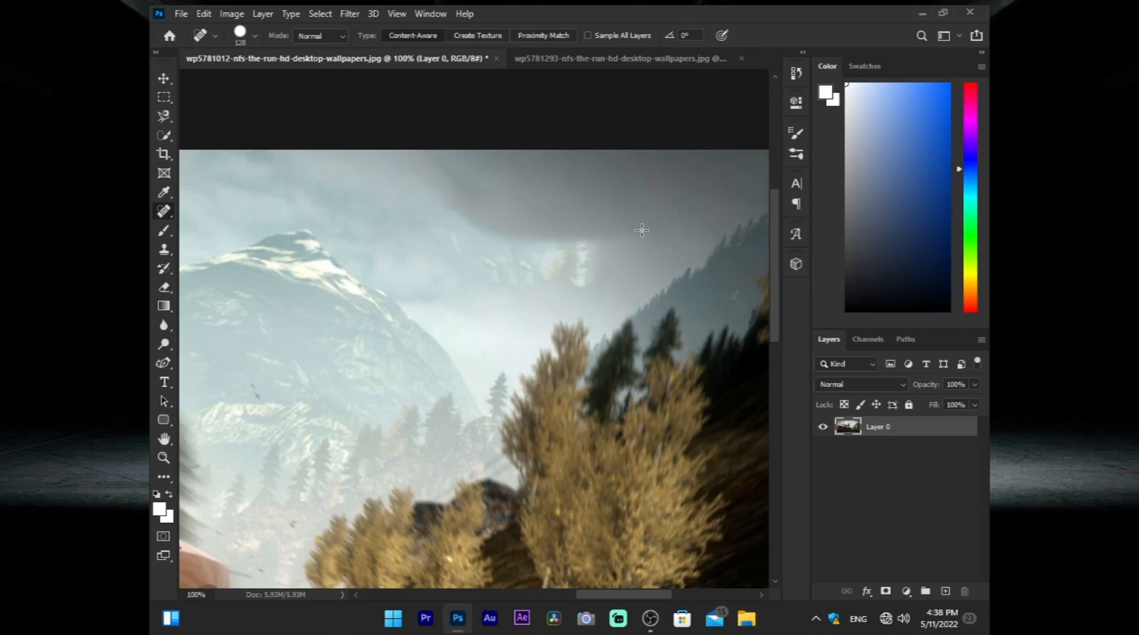
key(ctrl+z)
Remove the Need for Speed The Run logo from the sky by painting over it with the Spot Healing Brush
mouse_move(454, 218)
mouse_down()
mouse_move(571, 253)
mouse_move(646, 231)
mouse_move(626, 214)
mouse_up()
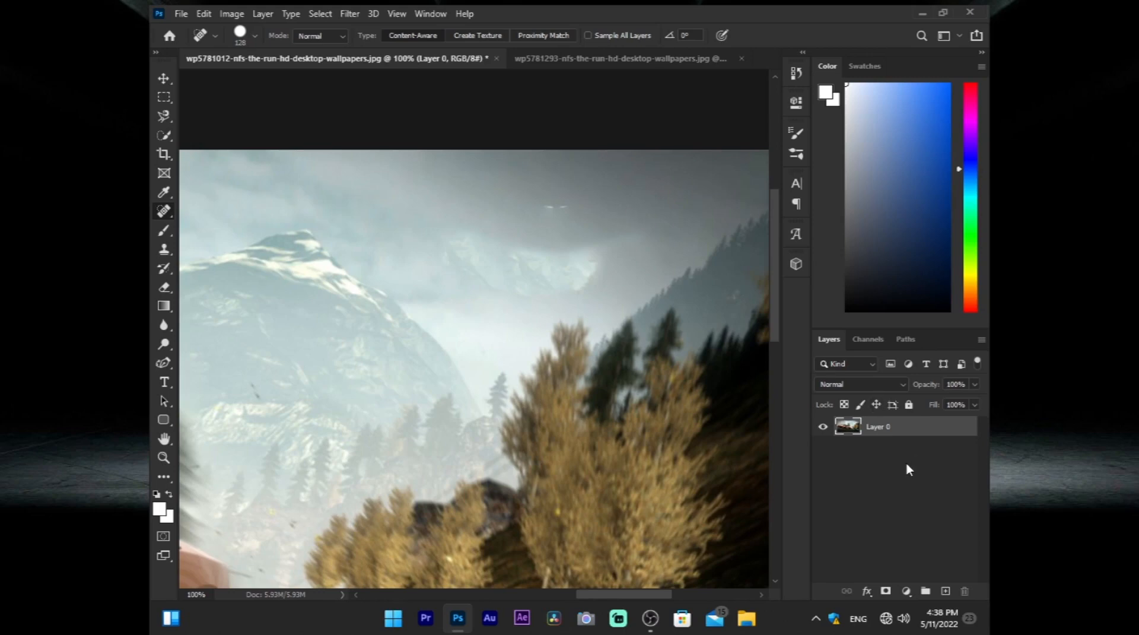
key(ctrl+minus)
key(ctrl+minus)
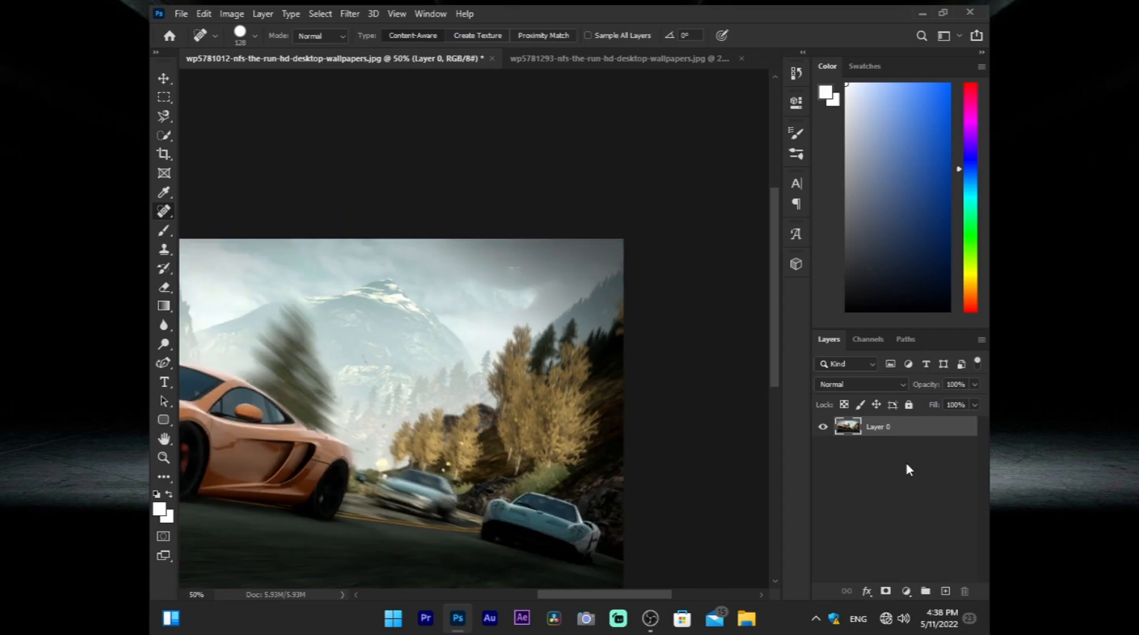
key(ctrl+minus)
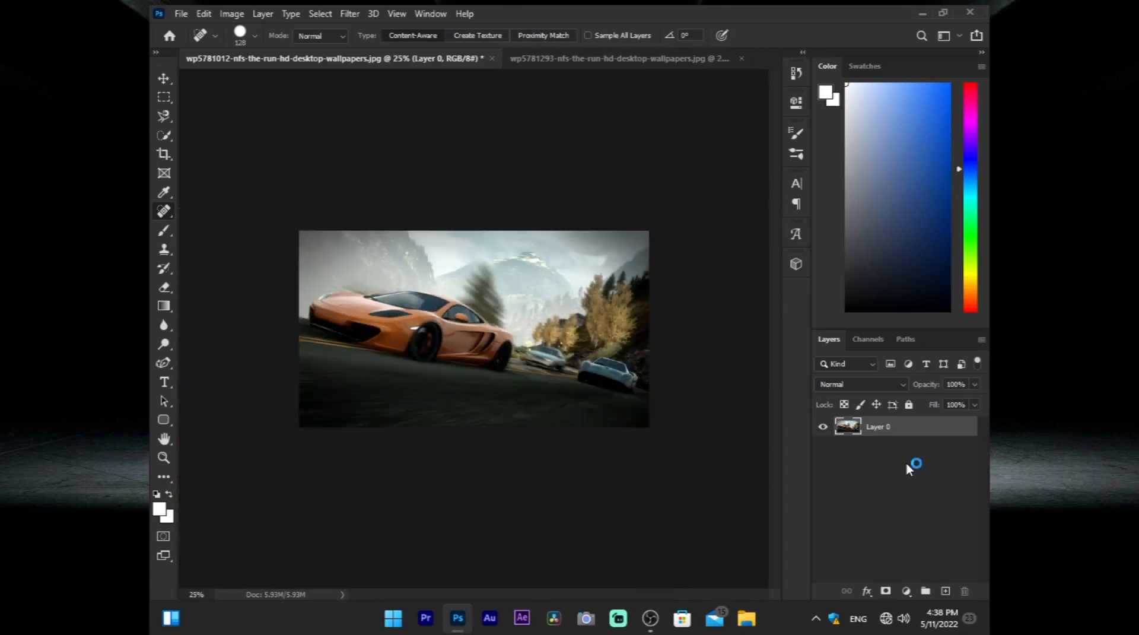
key(ctrl+plus)
key(ctrl+plus)
key(ctrl+plus)
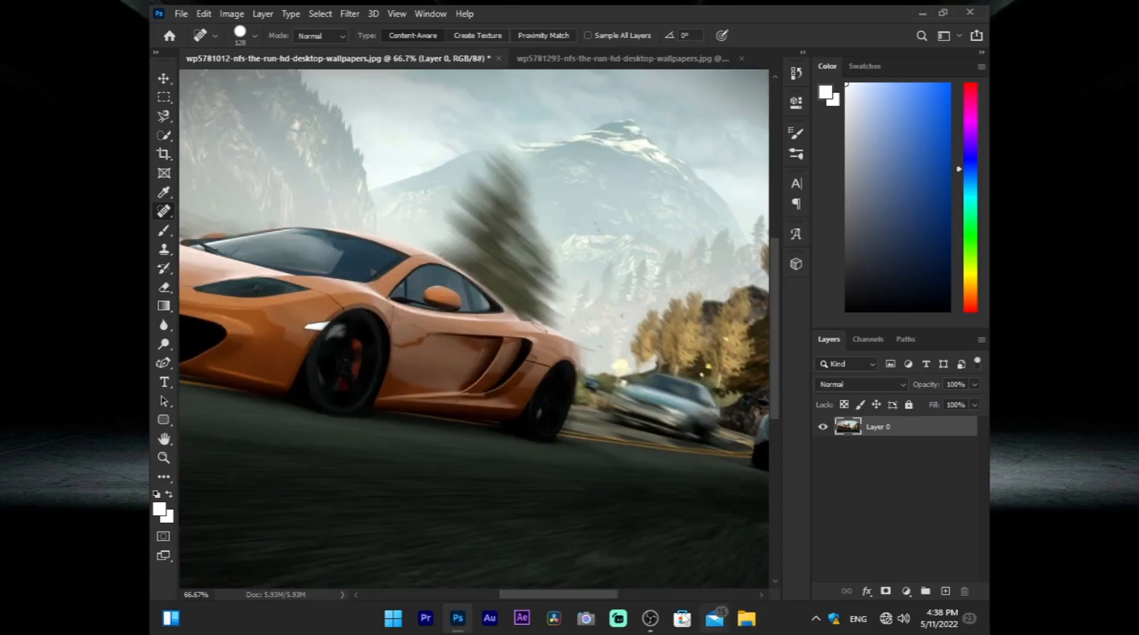
drag(593, 597, 638, 597)
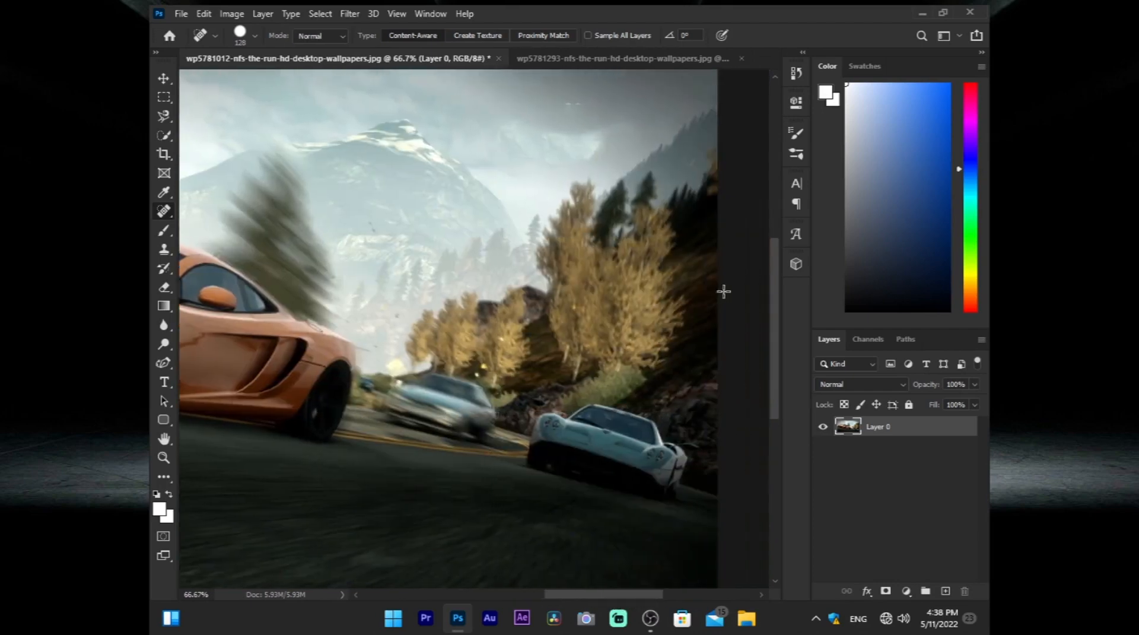
mouse_move(777, 353)
mouse_down()
mouse_move(776, 340)
mouse_move(763, 384)
mouse_move(756, 346)
mouse_up()
In the wp5781293 blue Mustang image, paint over the Need for Speed logo on the front bumper with the Spot Healing Brush
click(628, 59)
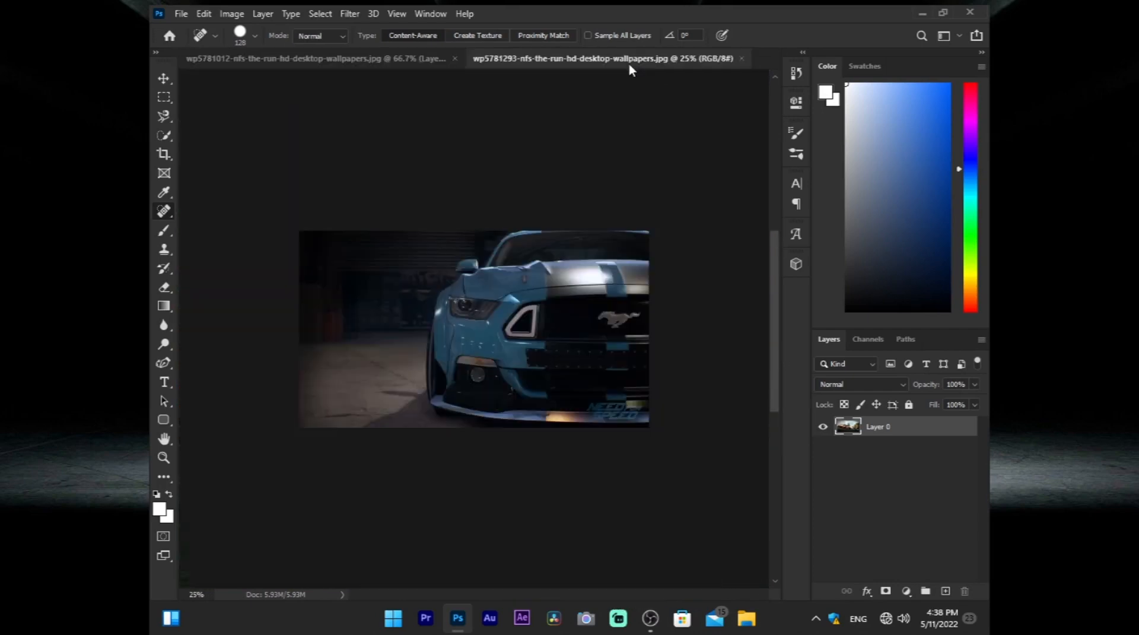
key(ctrl+plus)
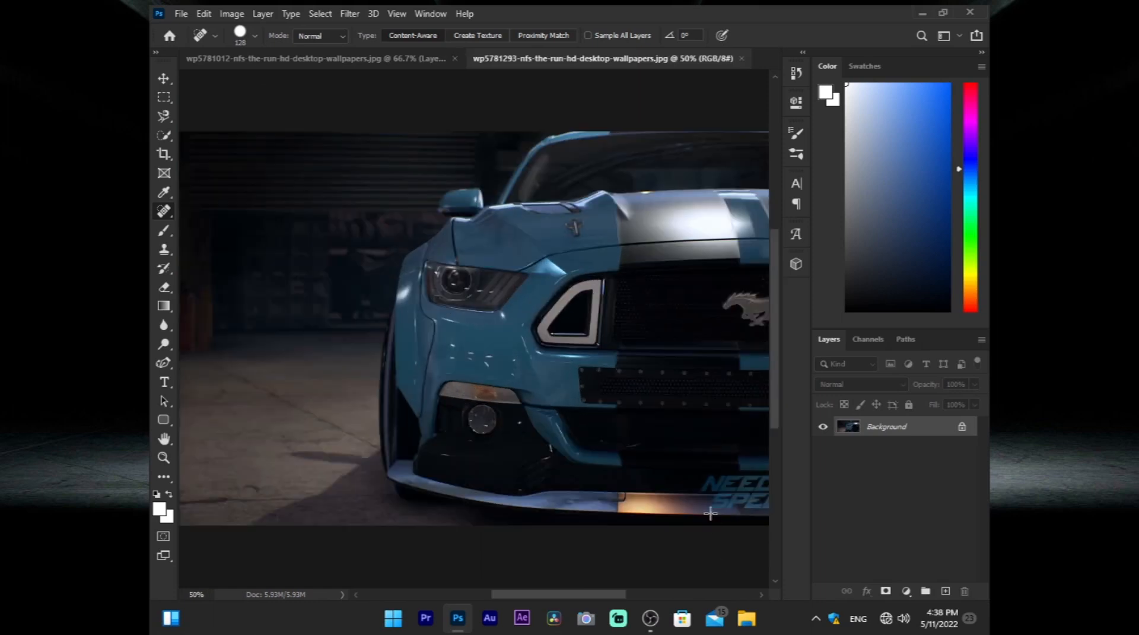
drag(589, 595, 625, 592)
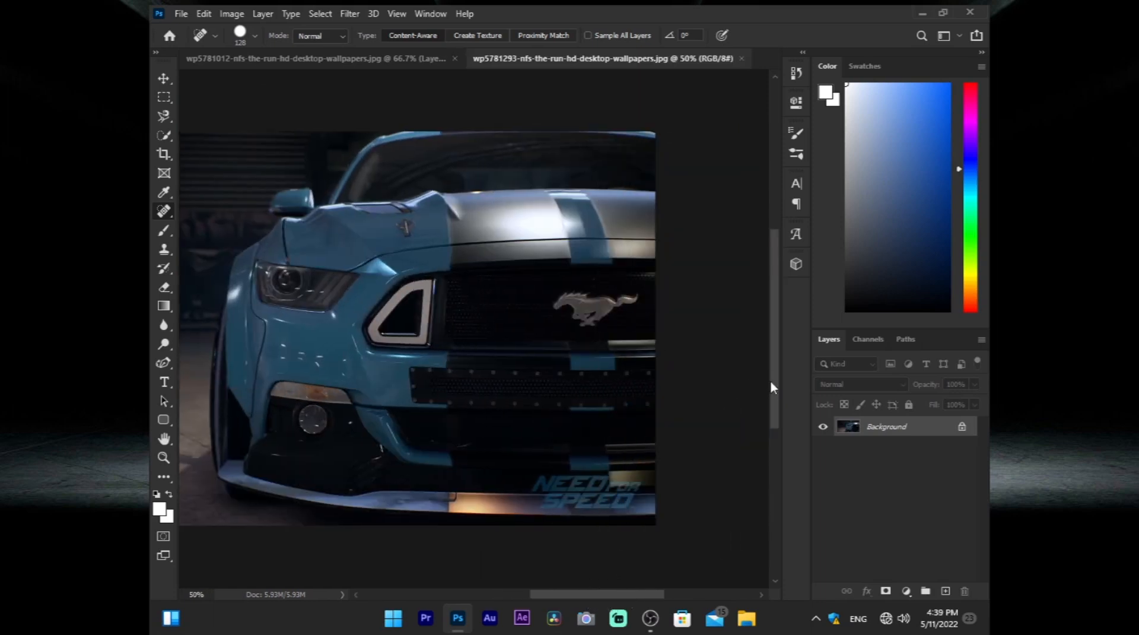
drag(769, 376, 771, 408)
key(ctrl+plus)
key(ctrl+plus)
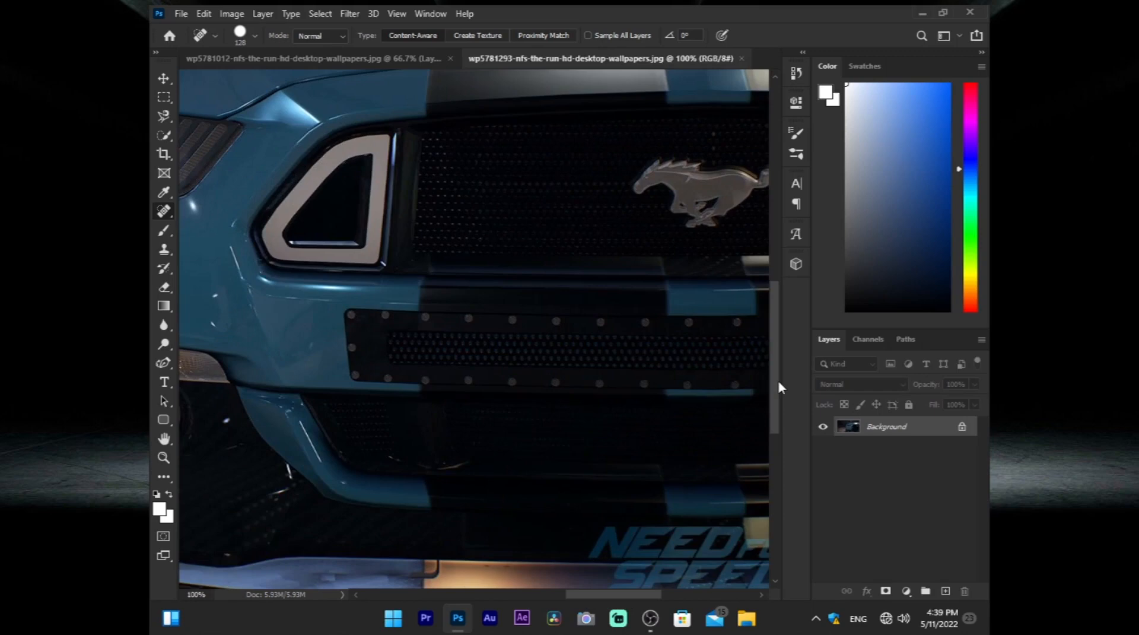
scroll(777, 377, down, 2)
drag(642, 594, 674, 592)
drag(401, 501, 587, 504)
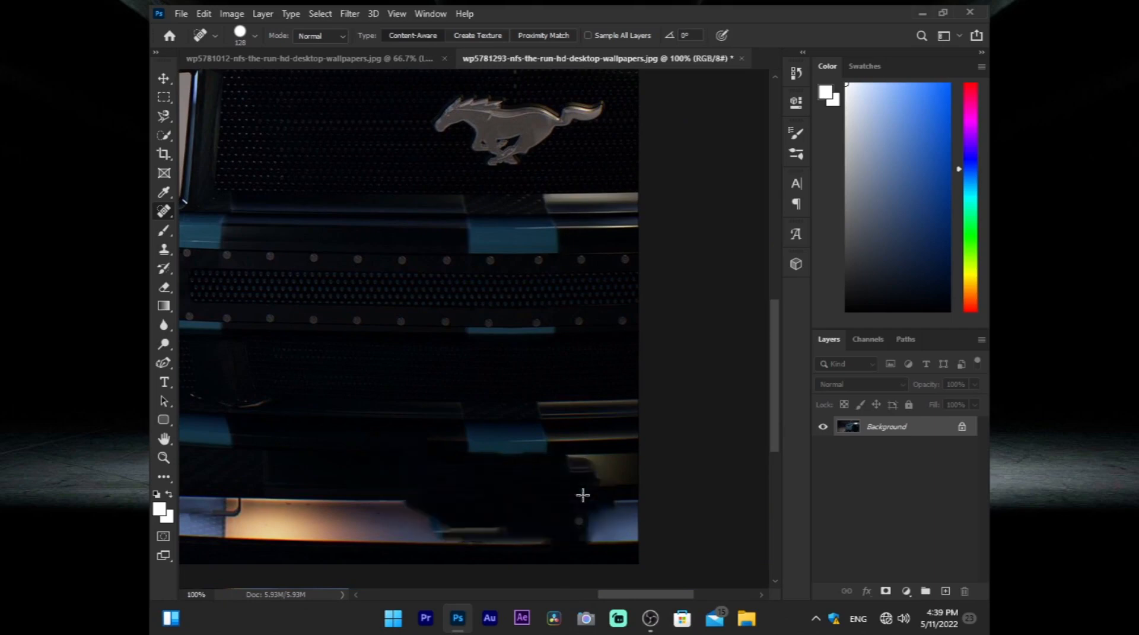
scroll(582, 494, down, 4)
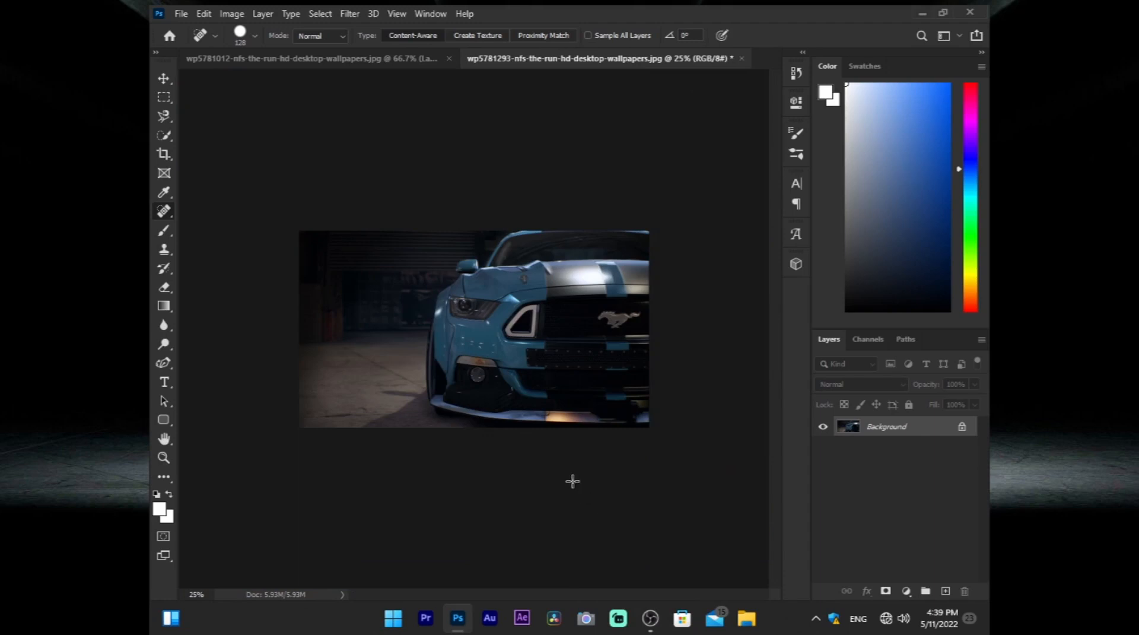
Return to the wp5781012-nfs-the-run-hd-desktop-wallpapers.jpg image and examine the retouched picture as a whole
click(389, 61)
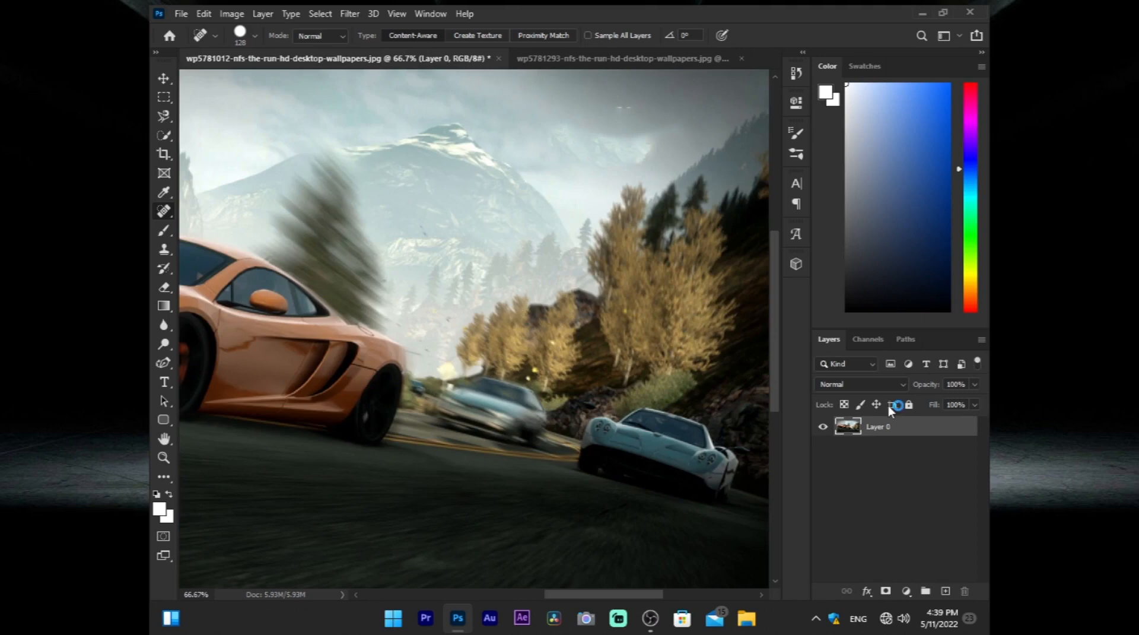
key(ctrl+minus)
key(ctrl+minus)
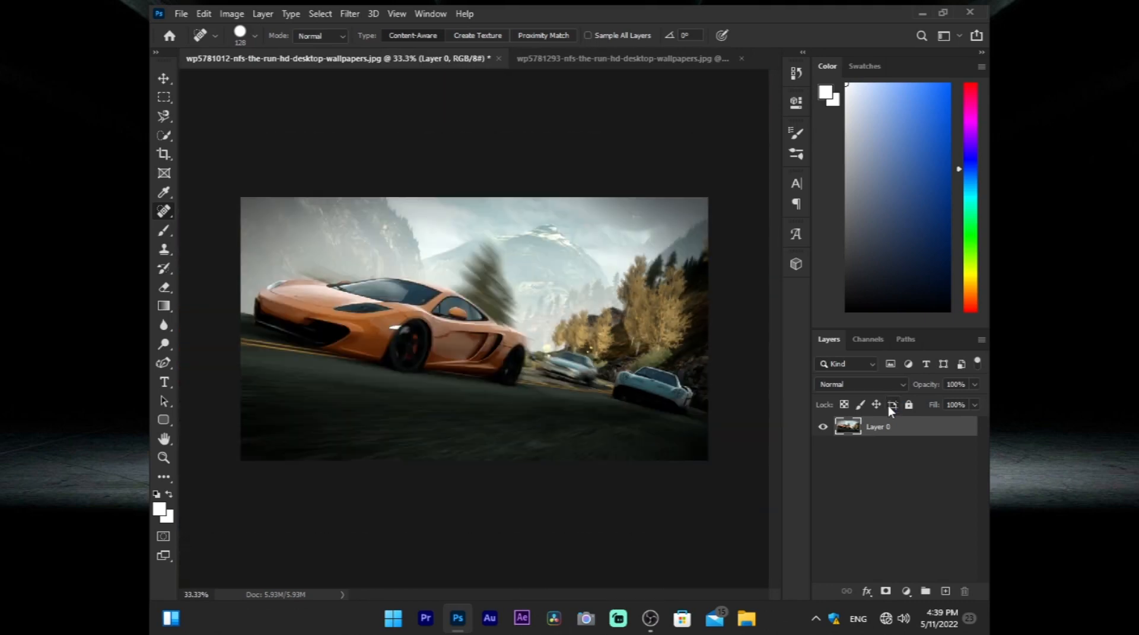
key(ctrl+plus)
key(ctrl+minus)
key(ctrl+plus)
key(ctrl+minus)
Begin opening another image and go to the tumbnail folder on Local Disk (E:)
click(182, 14)
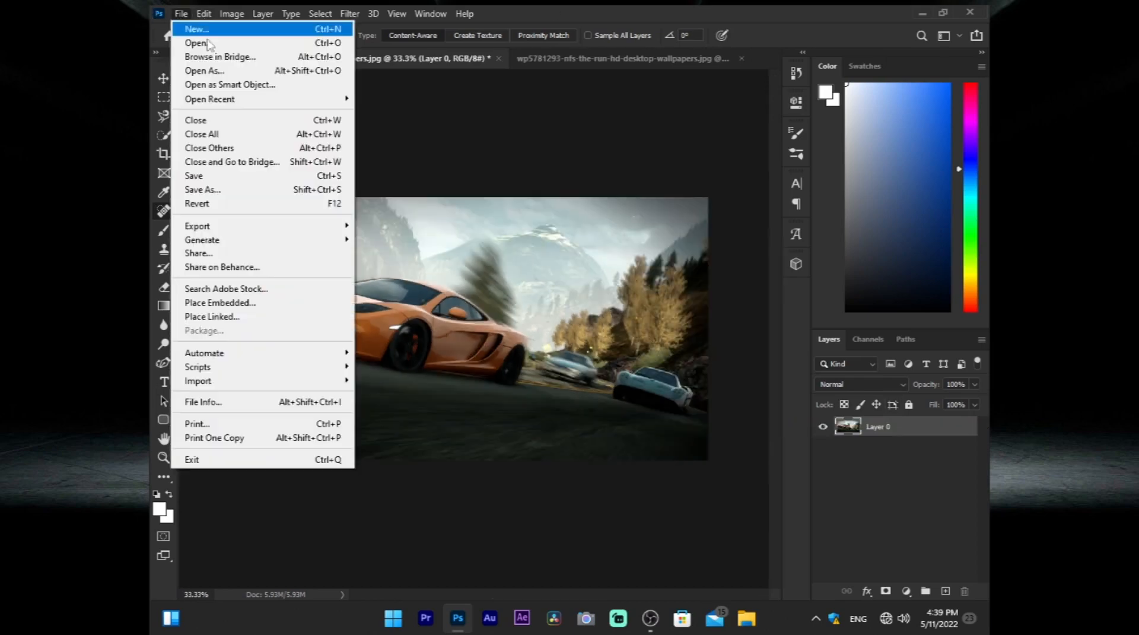
click(221, 49)
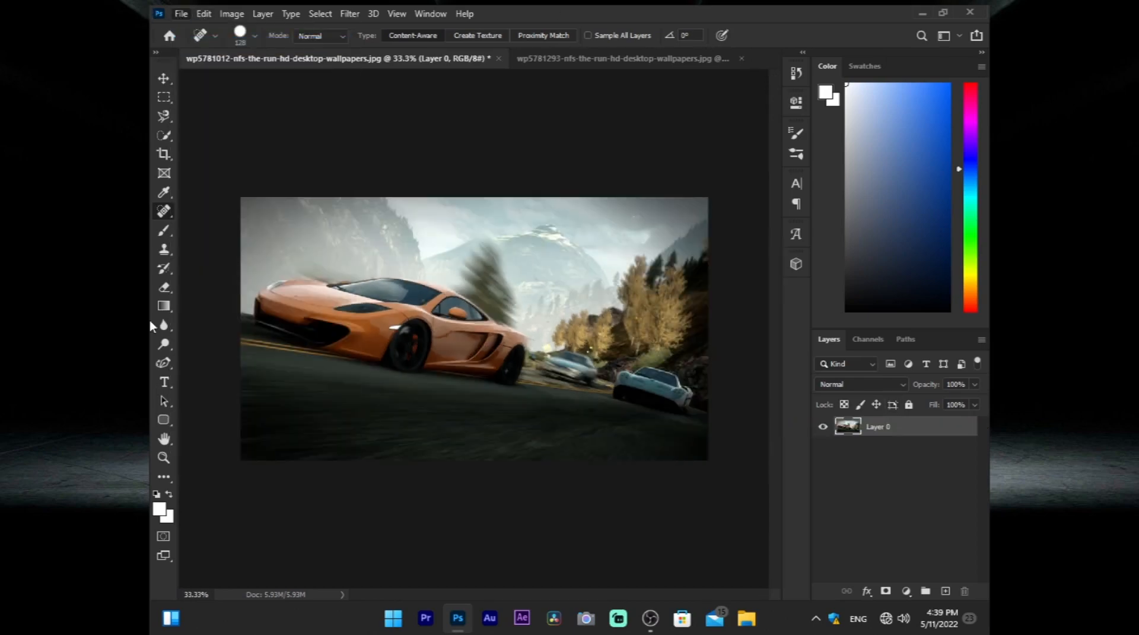
scroll(456, 238, down, 2)
click(223, 263)
scroll(447, 215, down, 5)
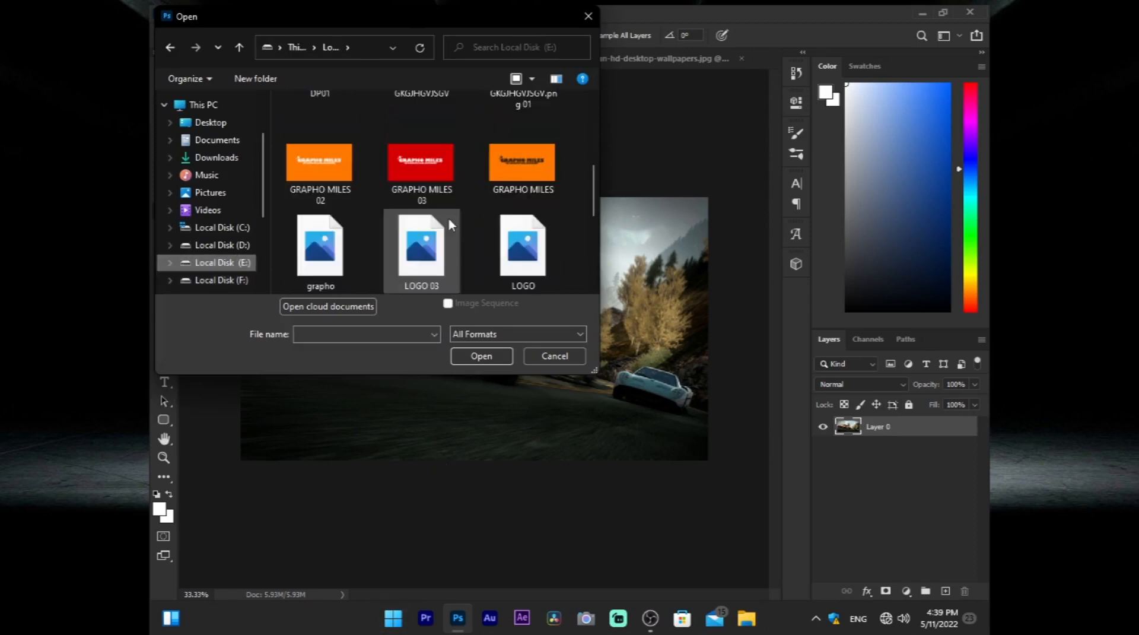
scroll(474, 220, down, 2)
scroll(356, 208, up, 10)
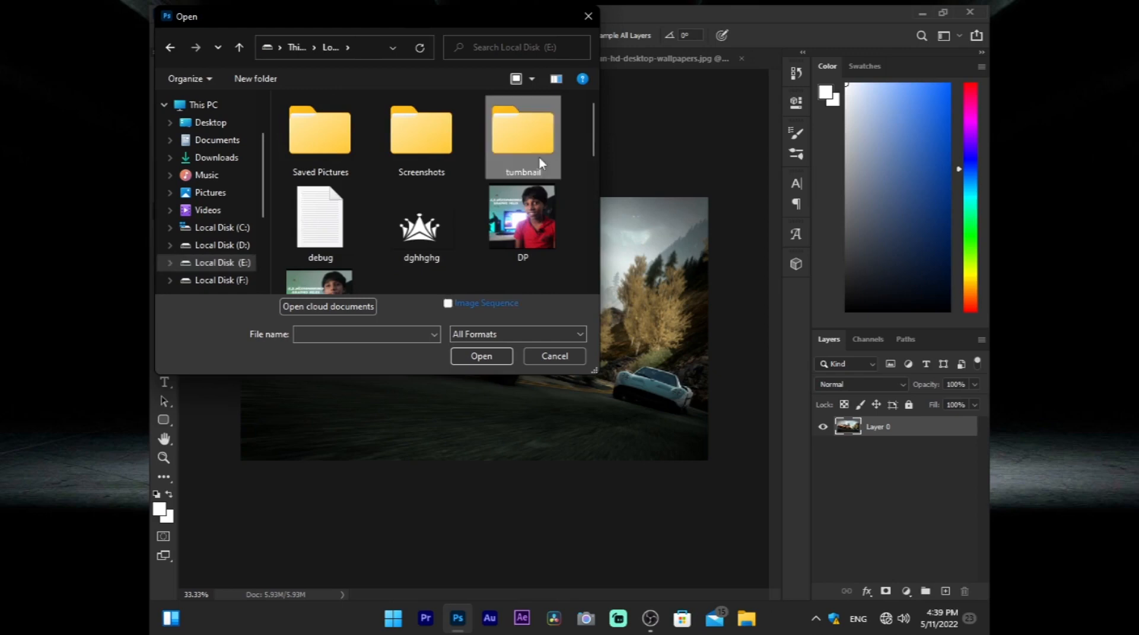
double_click(539, 158)
Open the image wp5781012-nfs-the-run-hd-desktop-wallpapers012 from the tumbnail folder
scroll(466, 166, down, 2)
scroll(467, 166, up, 4)
scroll(467, 166, down, 6)
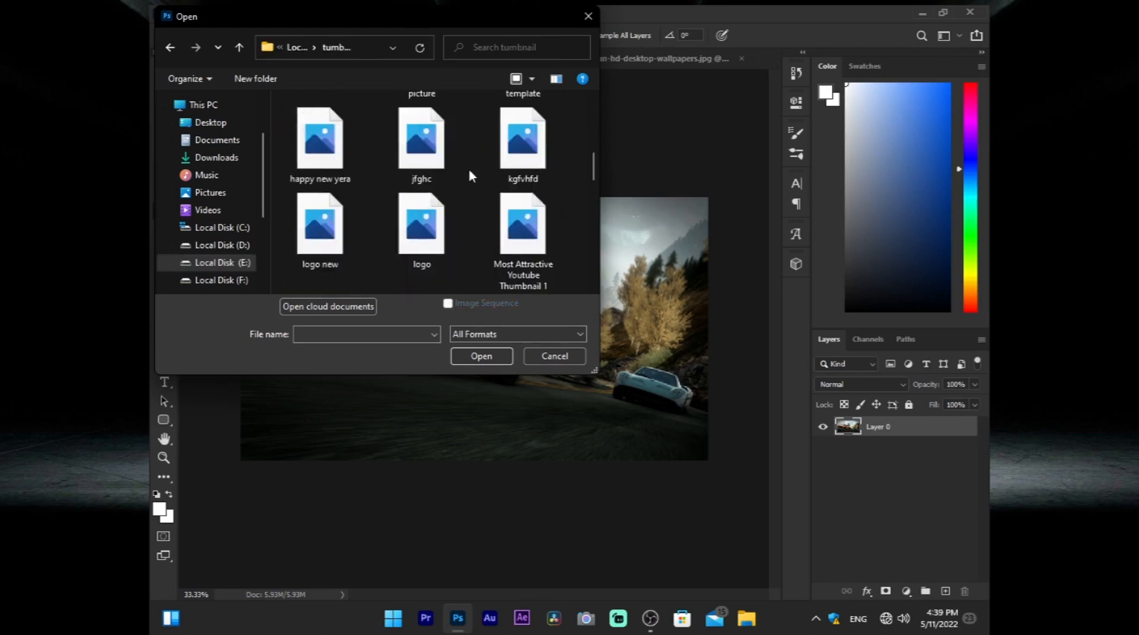
scroll(467, 166, down, 2)
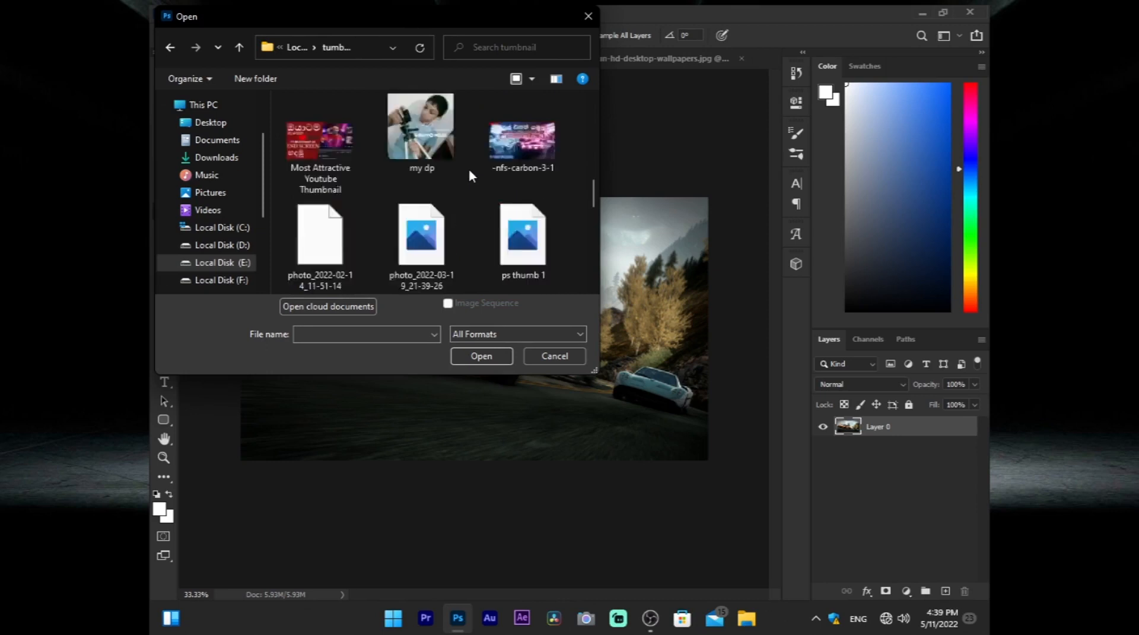
scroll(468, 166, up, 2)
scroll(468, 166, down, 2)
scroll(469, 172, down, 2)
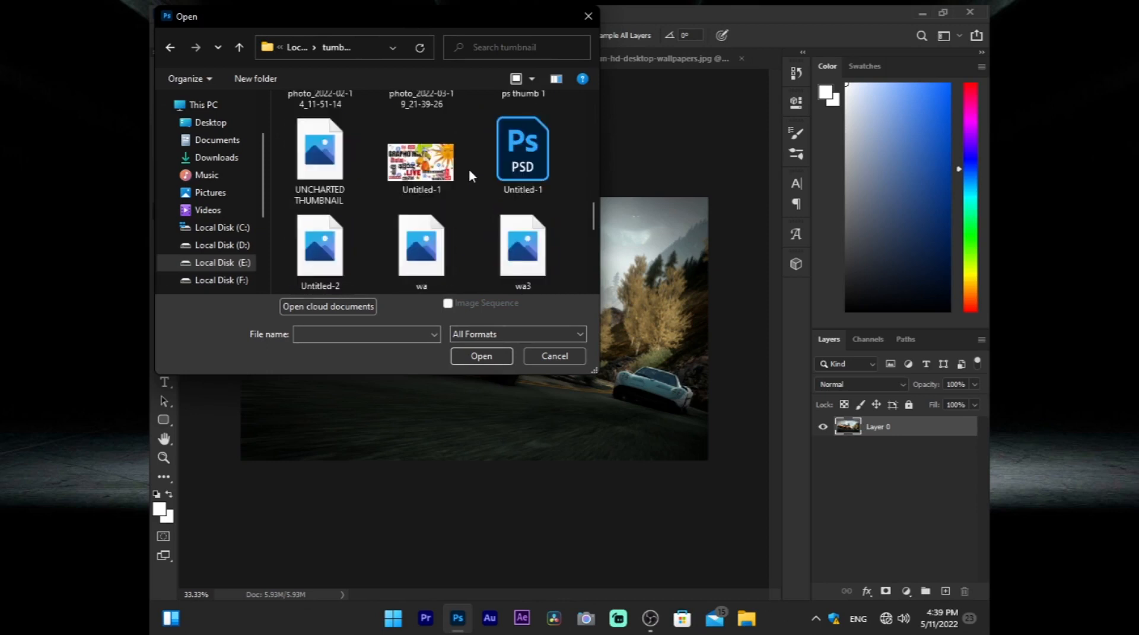
scroll(470, 173, down, 2)
scroll(469, 173, down, 2)
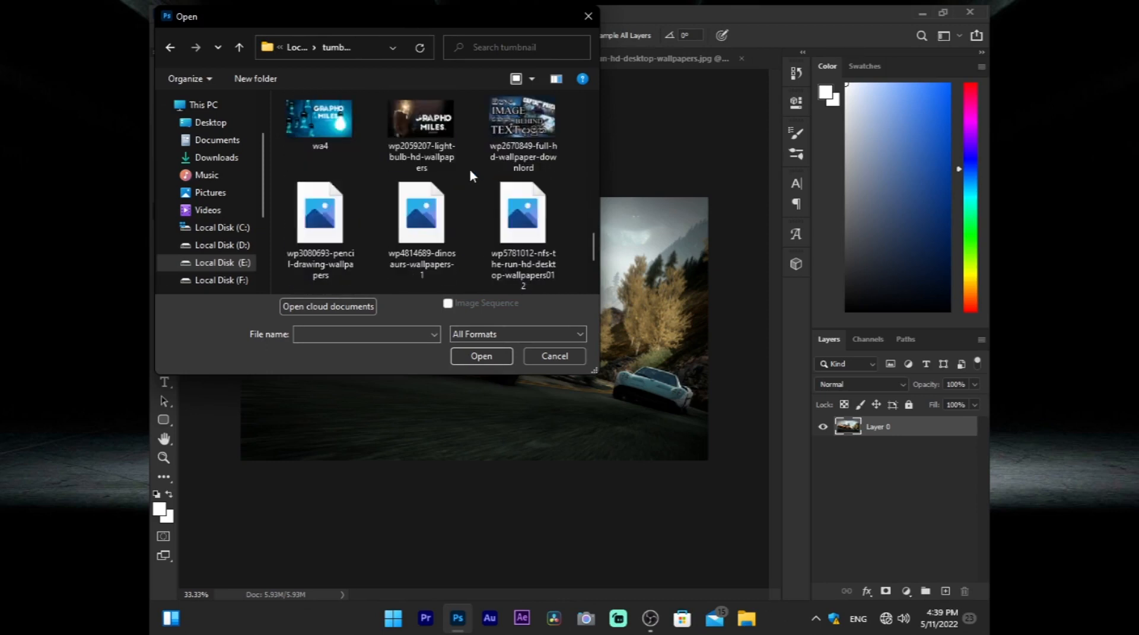
scroll(468, 172, down, 2)
click(522, 119)
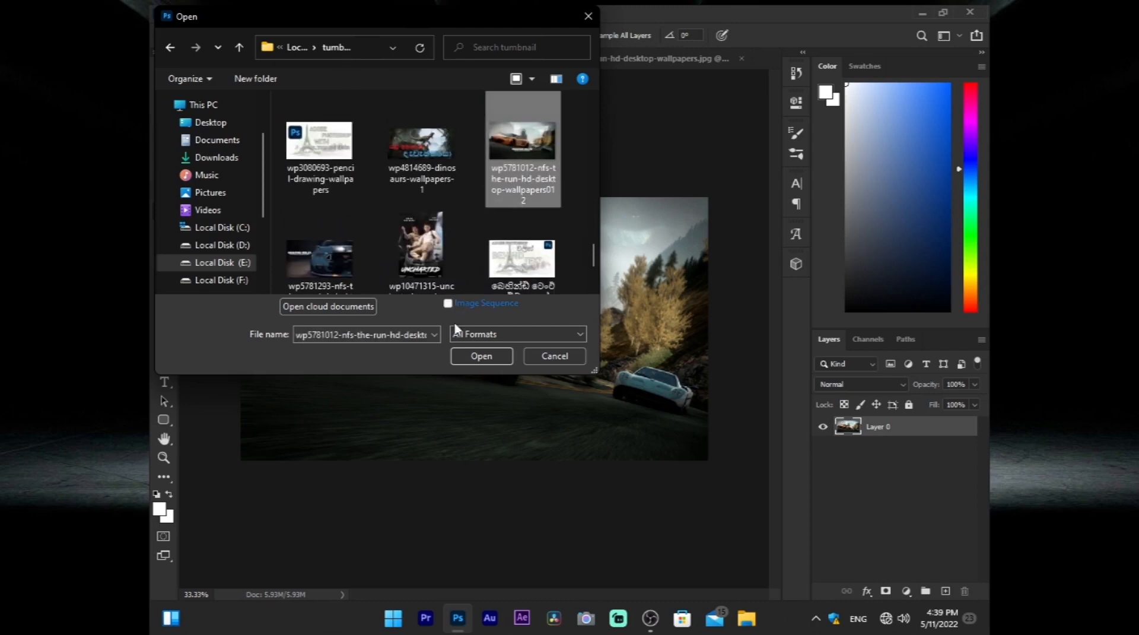
click(469, 356)
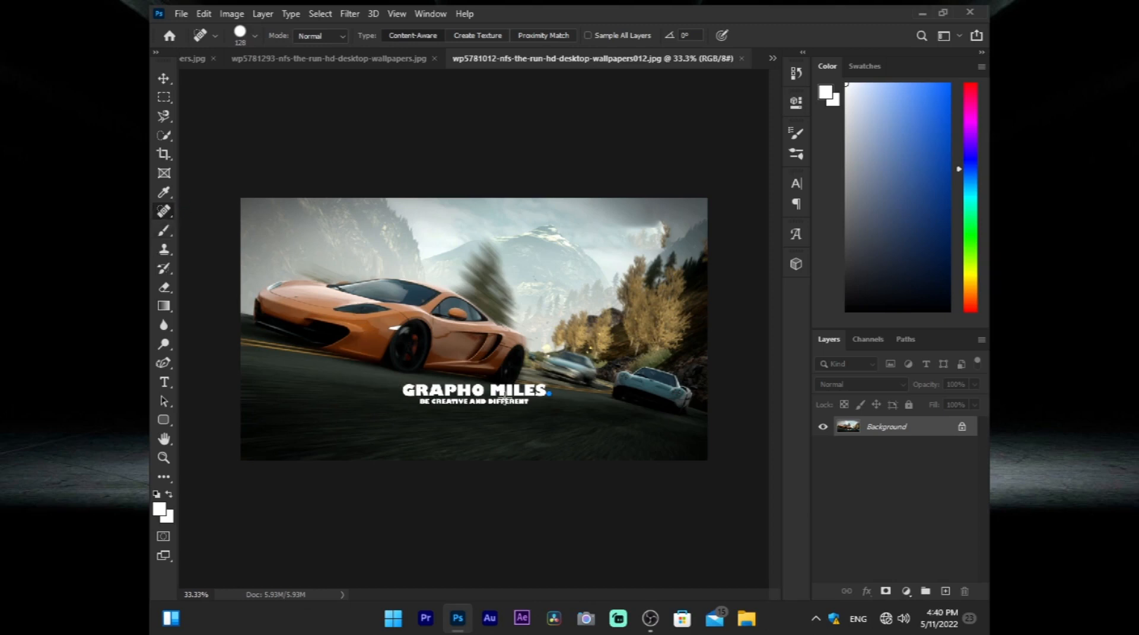
Try twice to heal away the GRAPHO MILES text and its tagline below the orange car, undoing each attempt
mouse_move(403, 378)
mouse_down()
mouse_move(418, 392)
mouse_move(557, 397)
mouse_up()
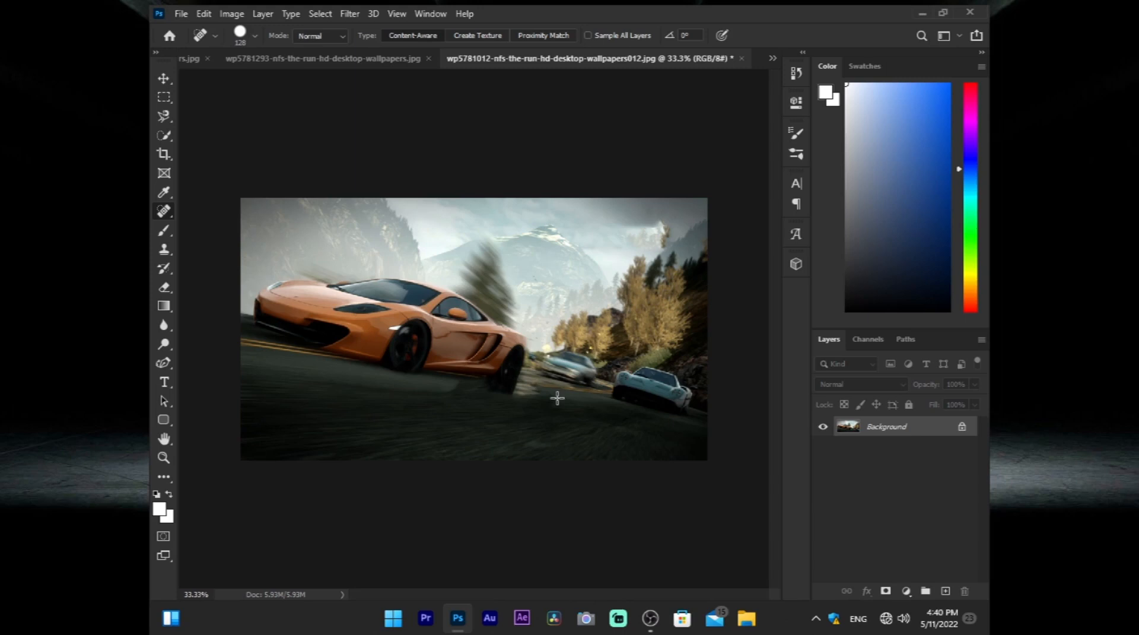
key(ctrl+z)
key(ctrl+plus)
key(ctrl+plus)
key(ctrl+plus)
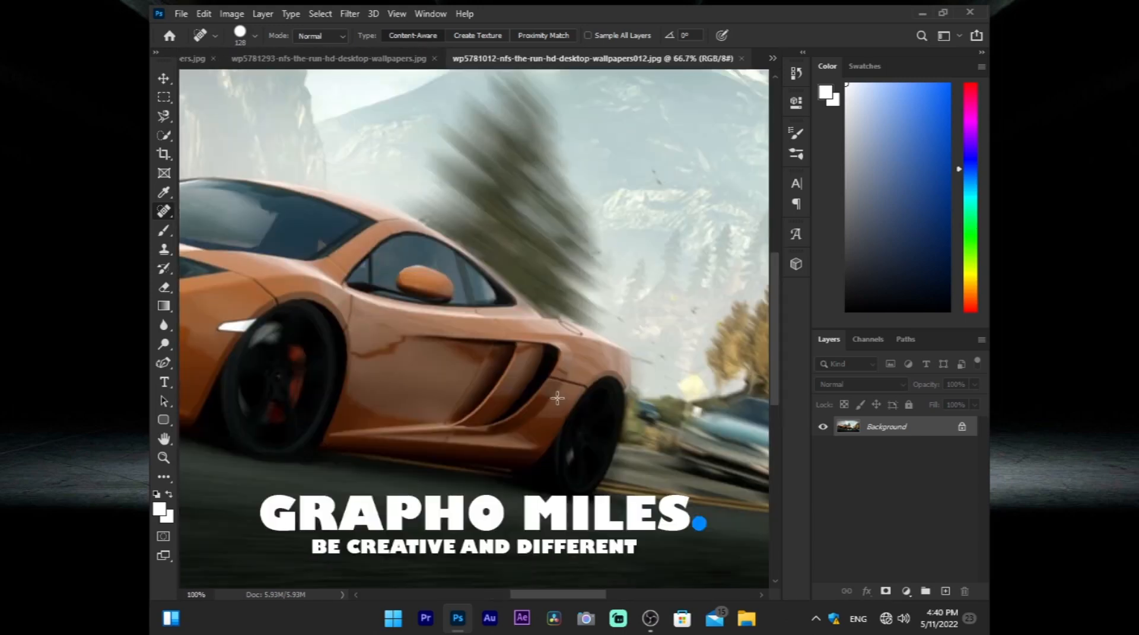
click(286, 526)
drag(286, 526, 676, 530)
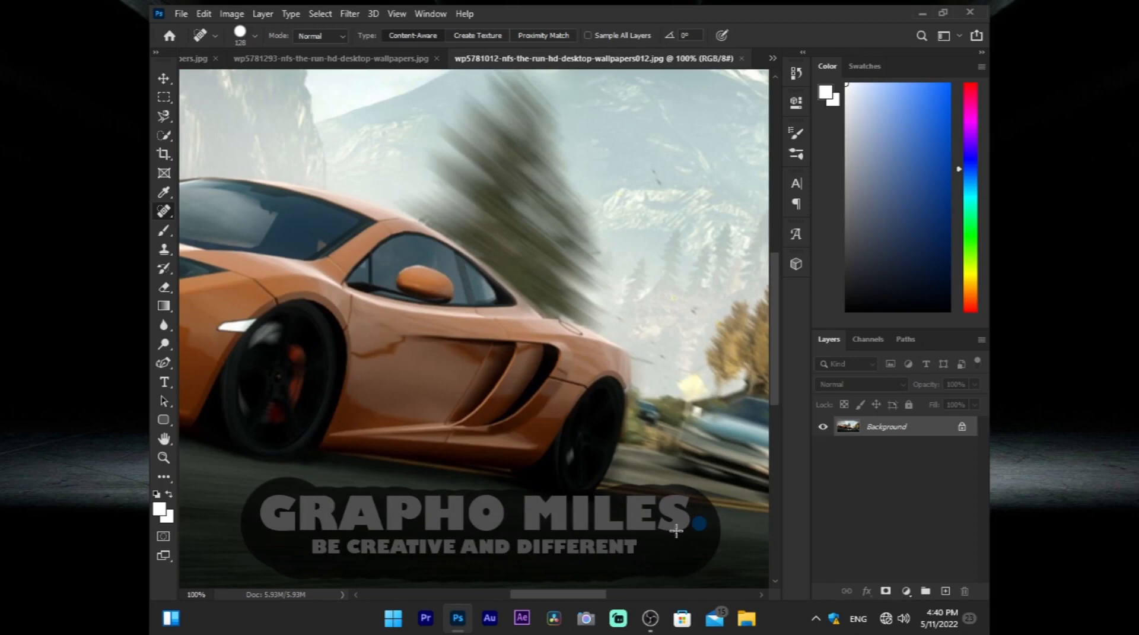
key(ctrl+minus)
key(ctrl+minus)
key(ctrl+minus)
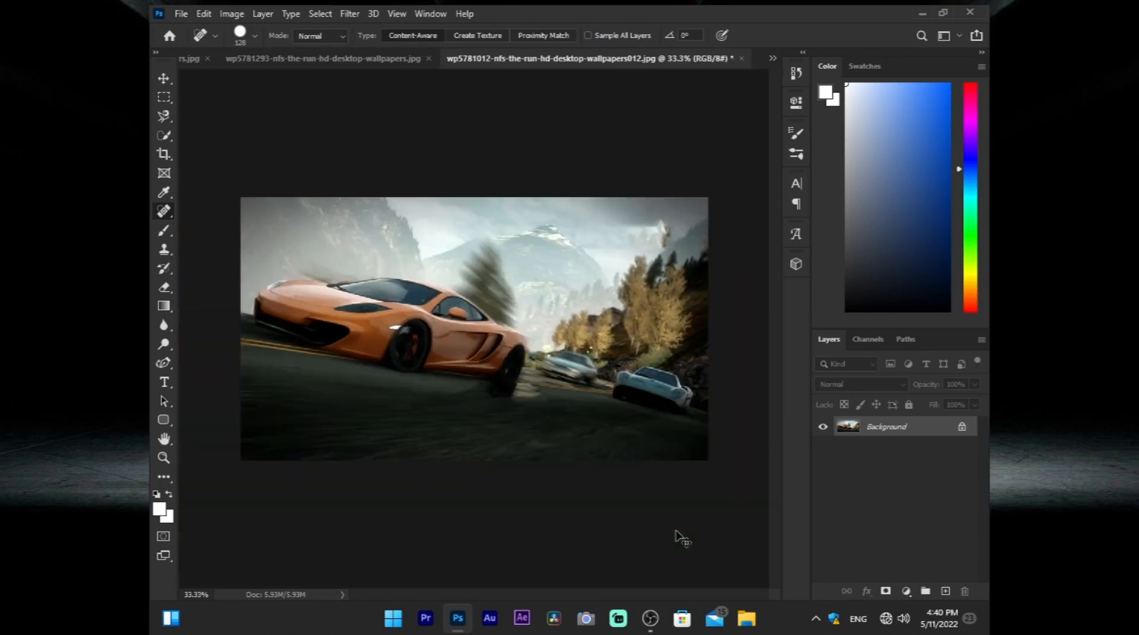
key(ctrl+minus)
key(z)
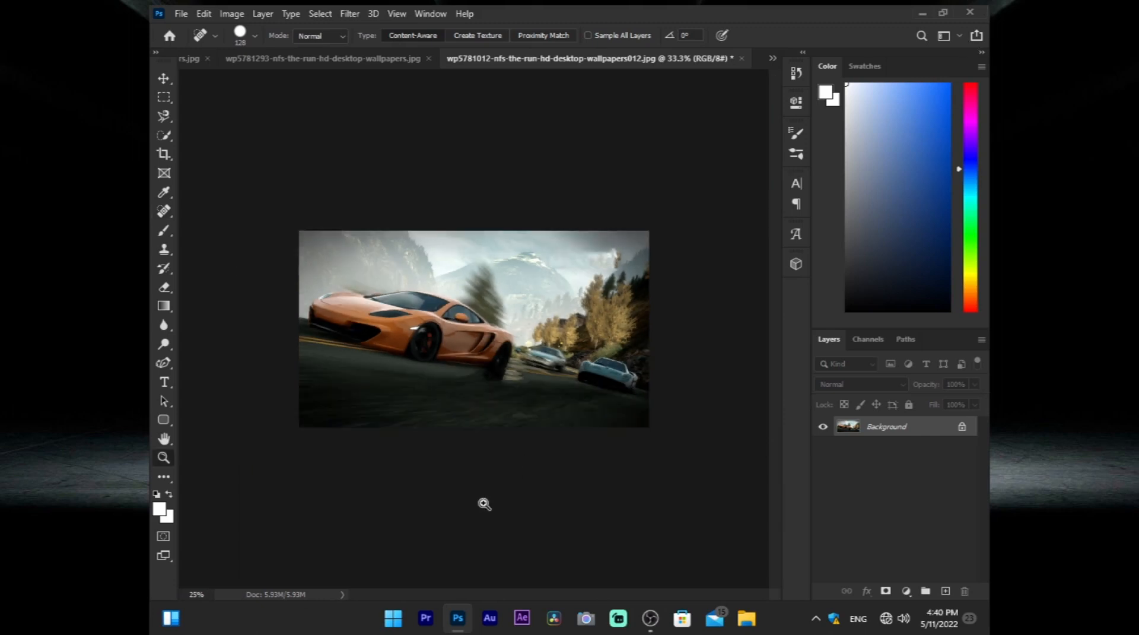
key(ctrl+z)
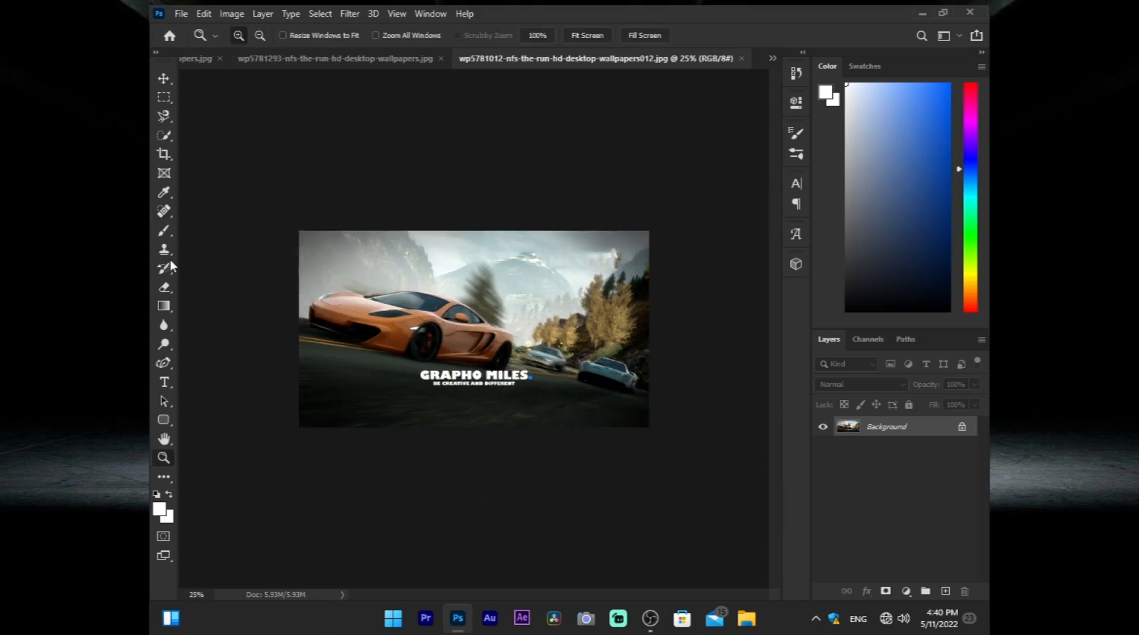
Switch to the Move tool, close the wp5781293 image without saving, and show the wallpapers012 image again
click(163, 78)
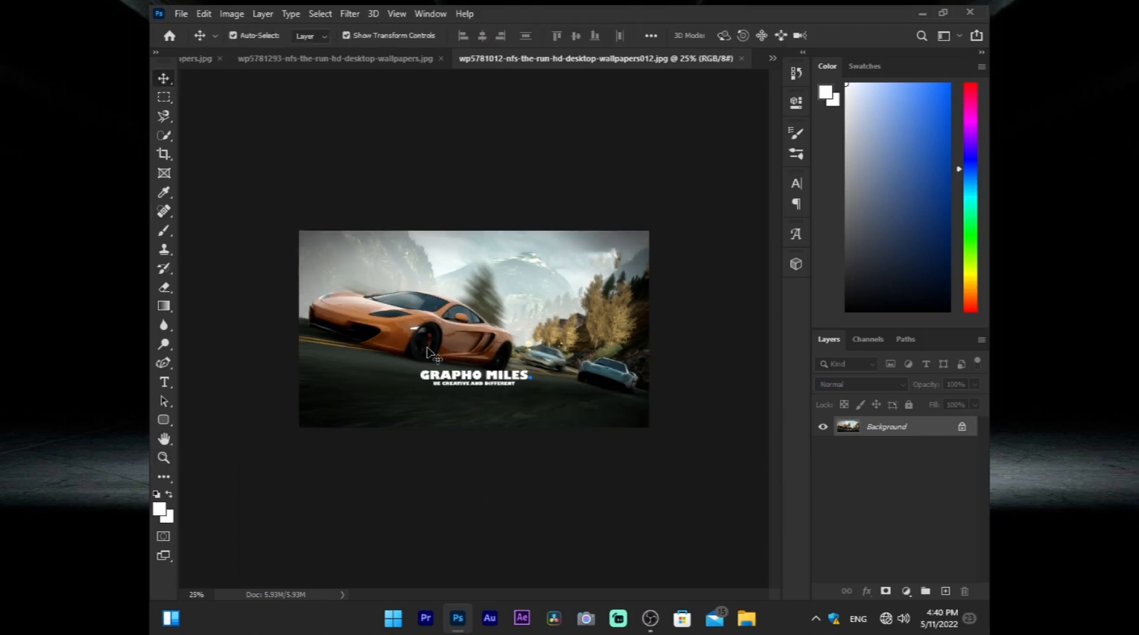
click(197, 58)
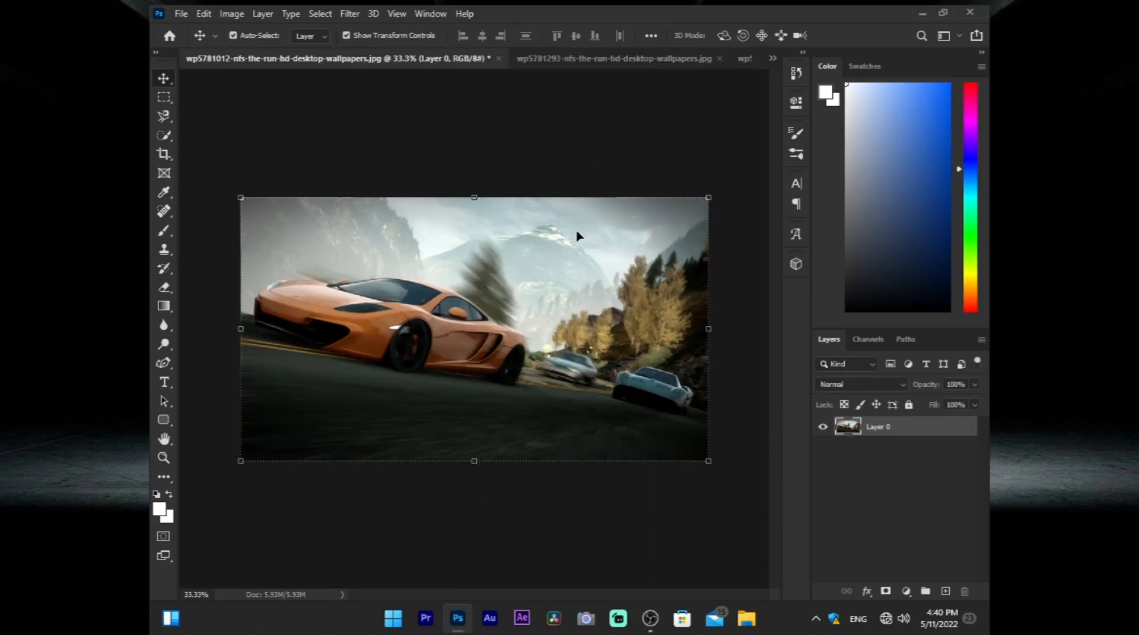
click(691, 58)
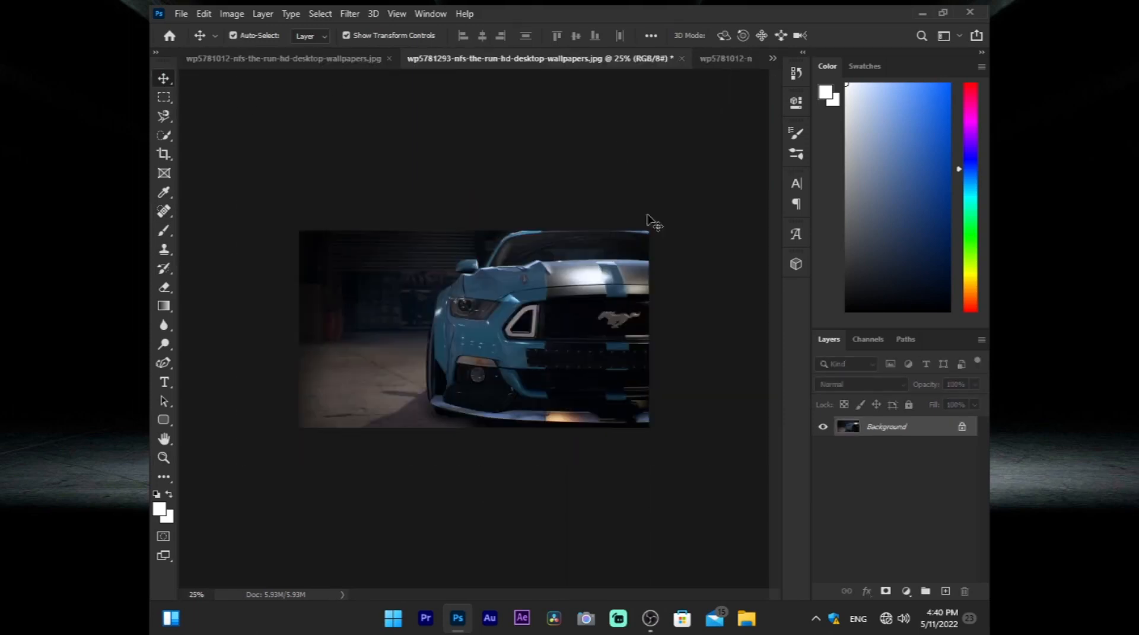
click(682, 59)
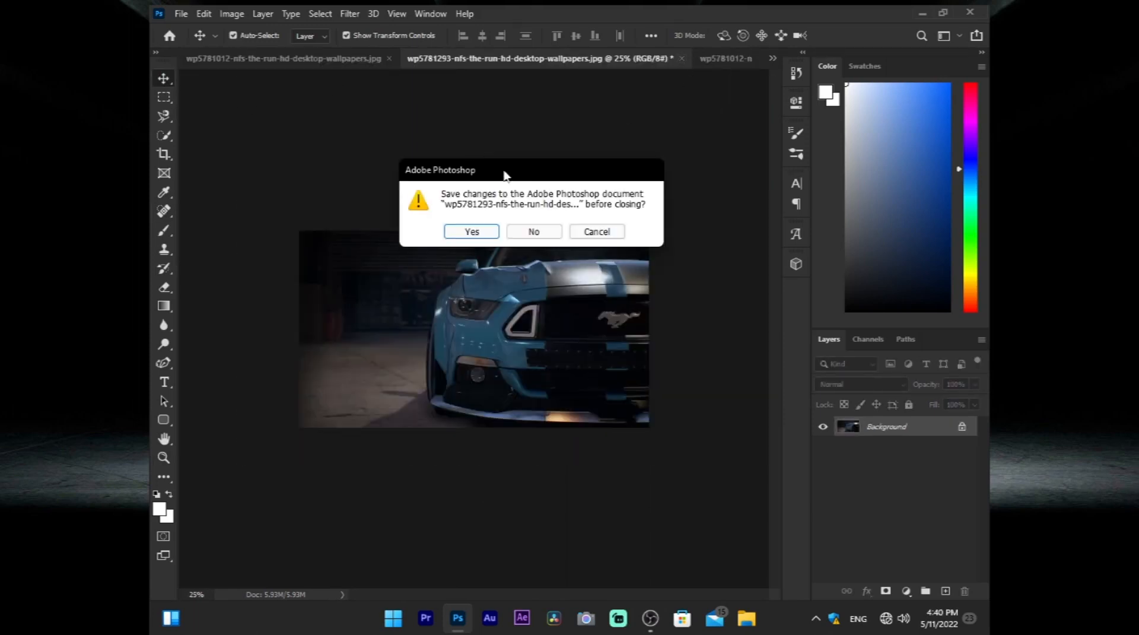
click(540, 231)
click(587, 59)
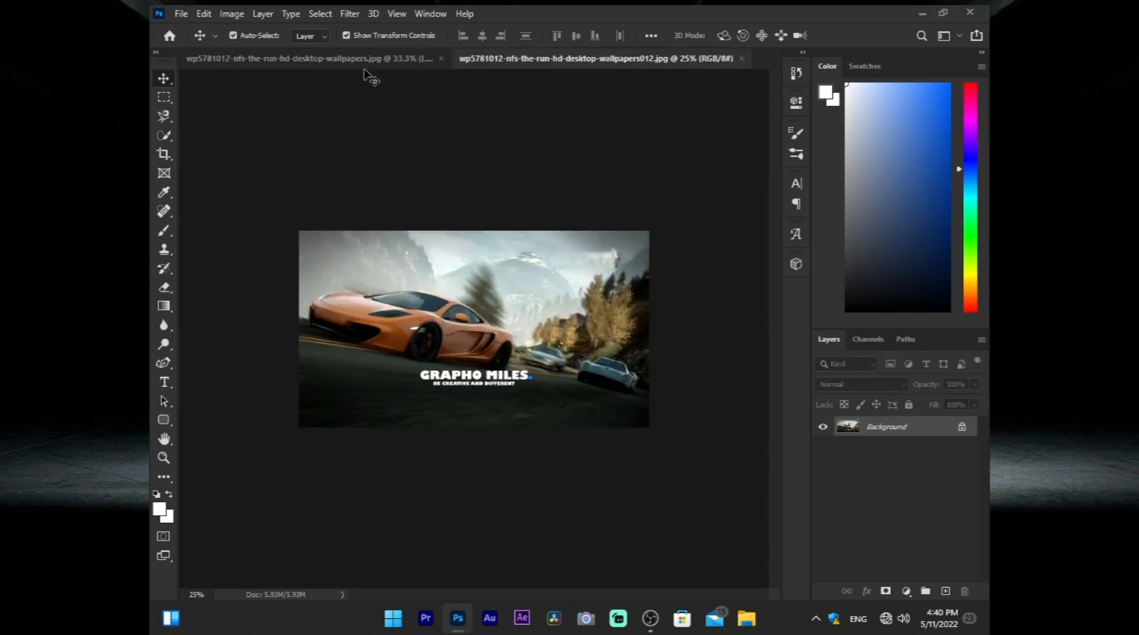
key(ctrl)
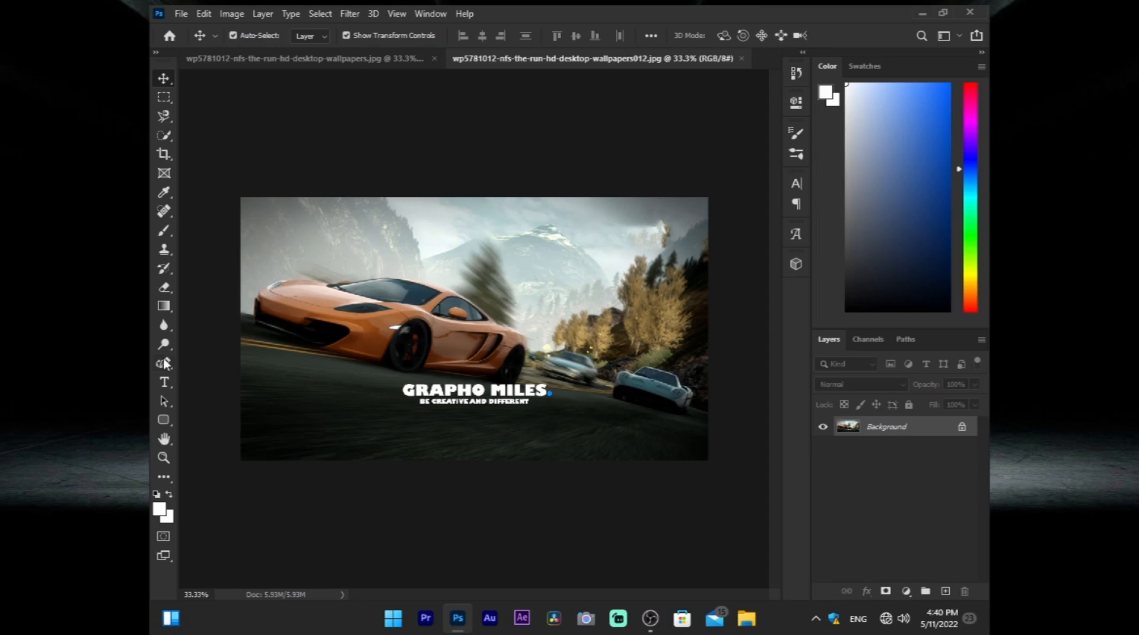